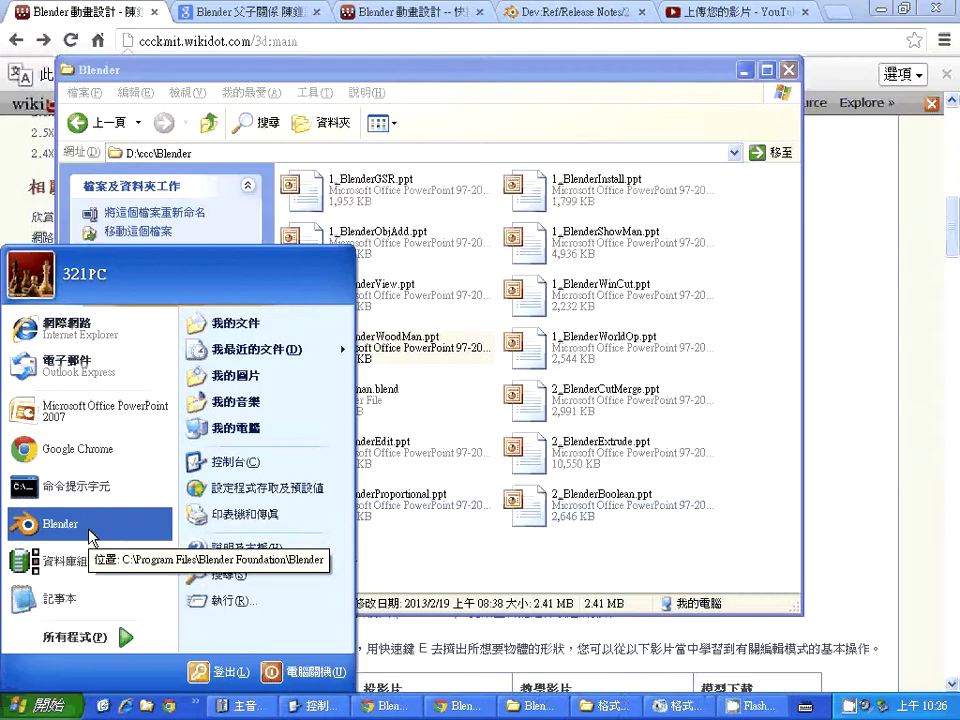
# - Launch Blender 2.65 and dismiss the splash screen to reach the default cube scene
pyautogui.click(90, 530)
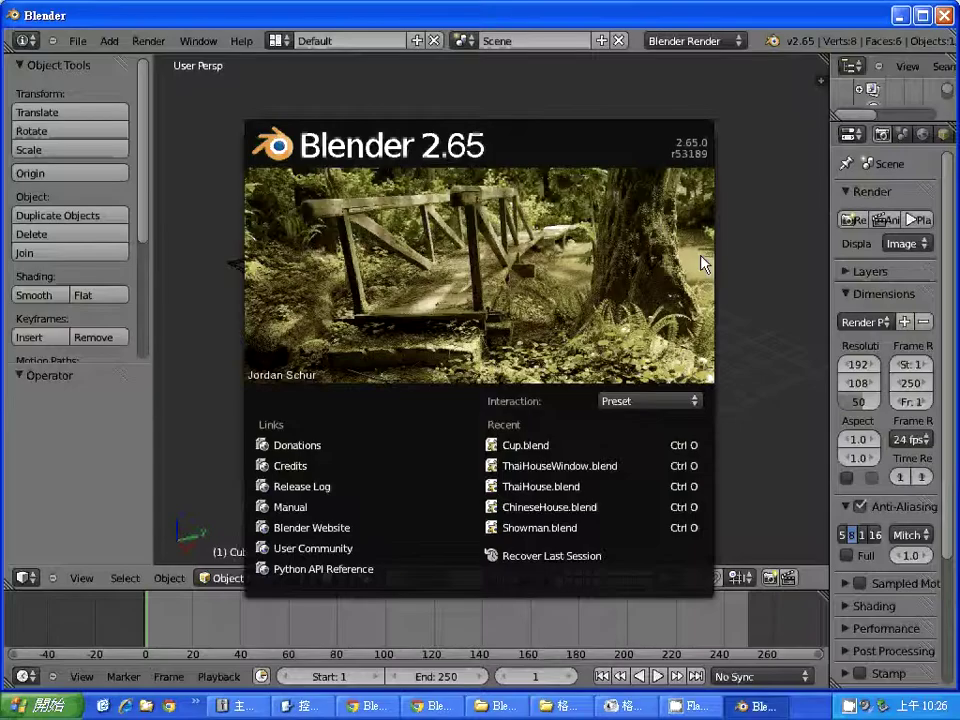
pyautogui.click(751, 316)
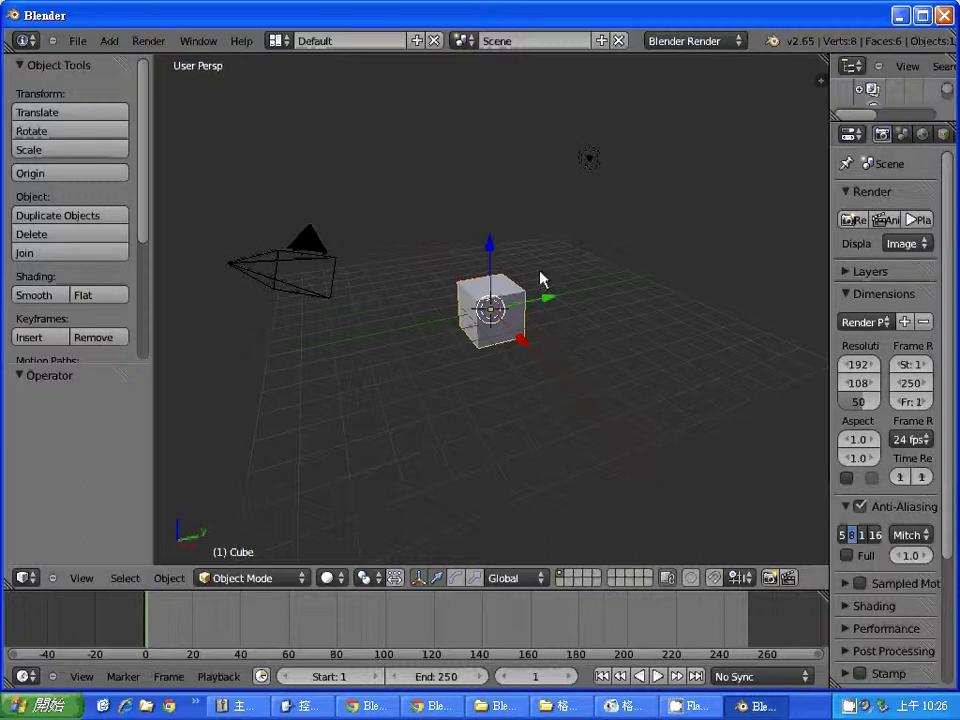
# - Place the 3D cursor just above the cube and bring up the Add > Mesh primitives list
pyautogui.click(501, 234)
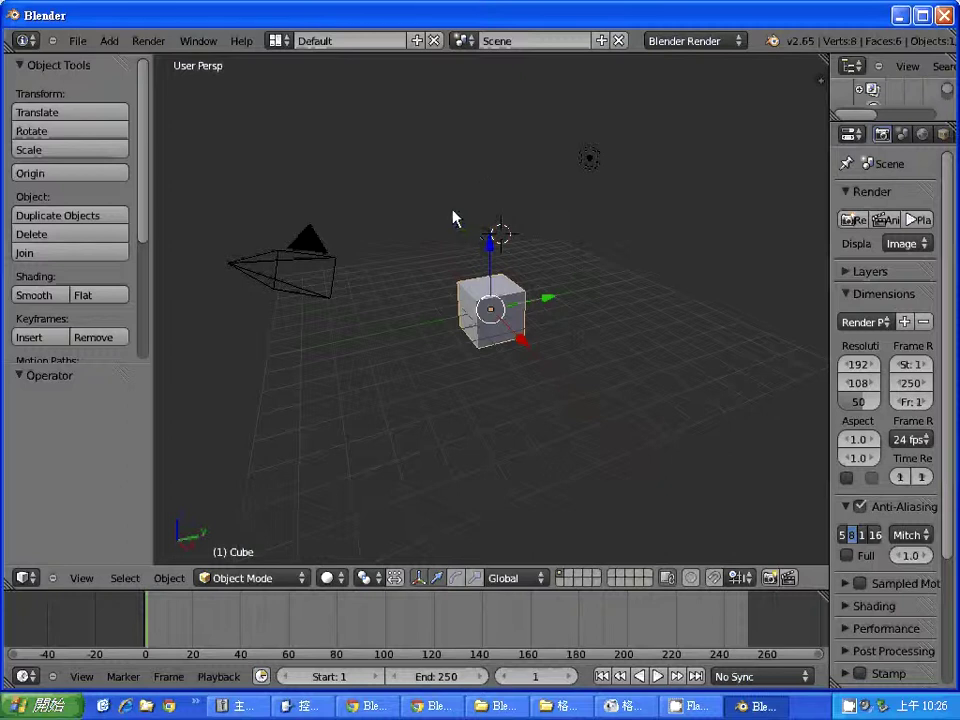
pyautogui.hotkey('shift', 'a')
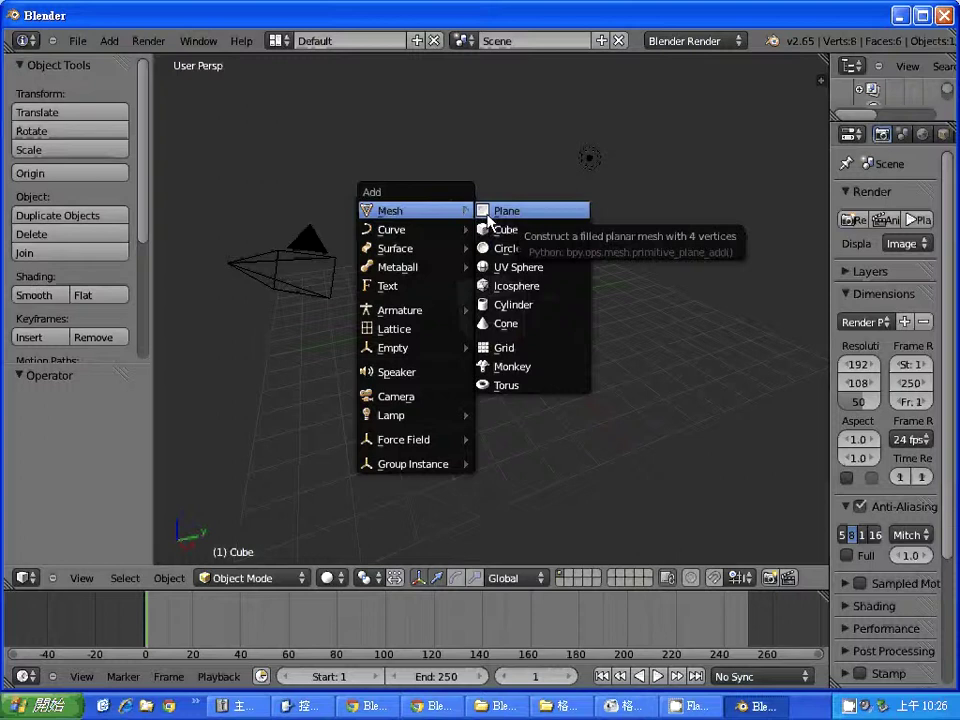
# - Add a UV sphere (32 segments, 16 rings, size 1.000) at the cursor above the cube
pyautogui.click(498, 270)
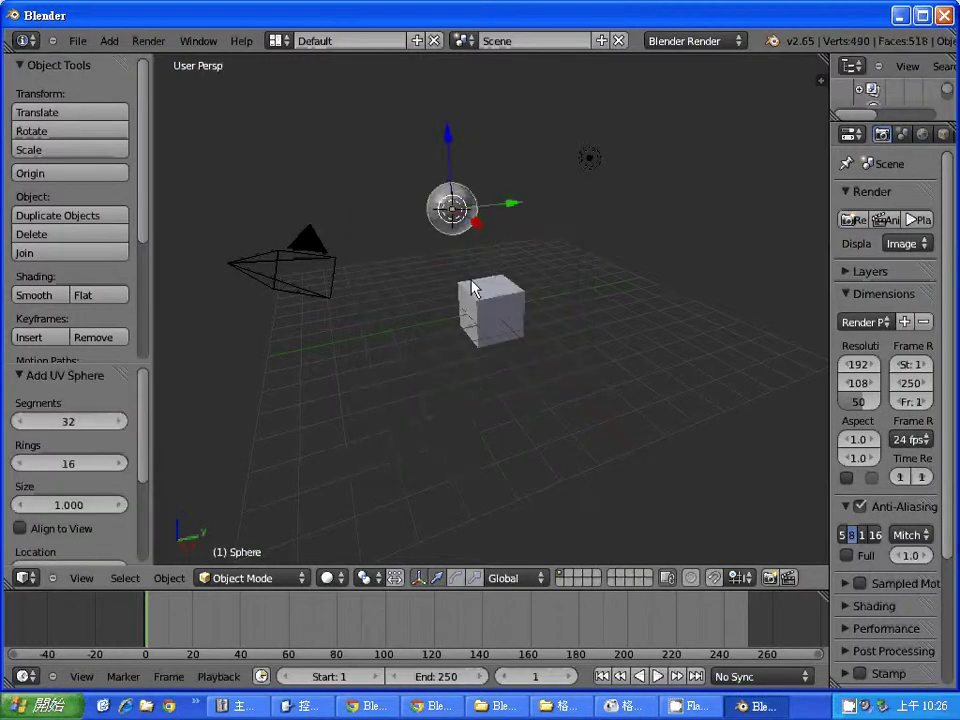
pyautogui.rightClick(490, 318)
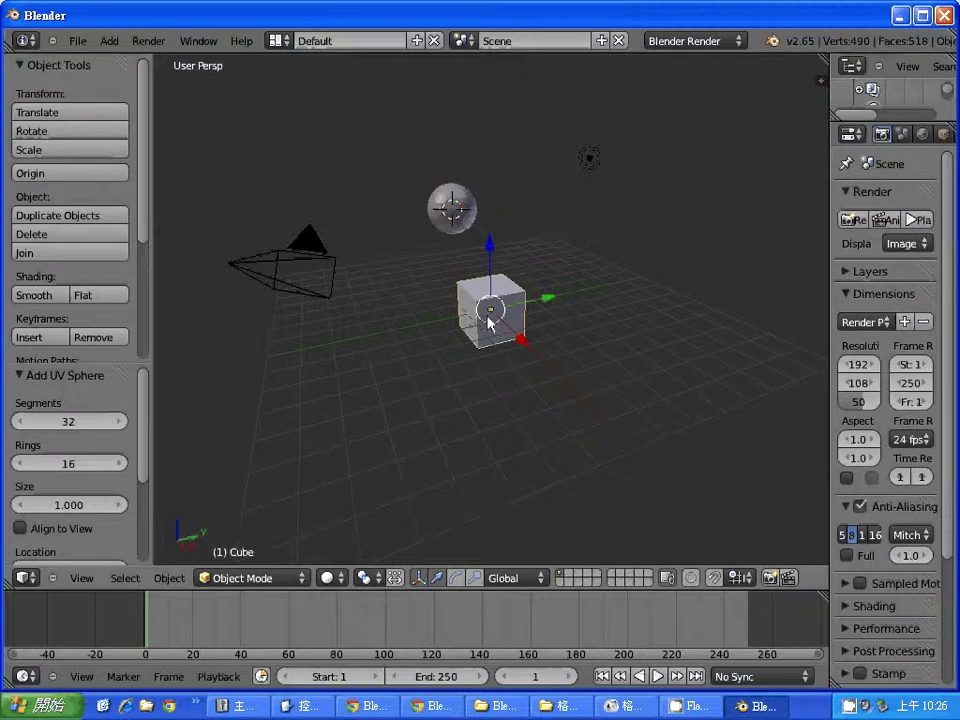
pyautogui.rightClick(459, 222)
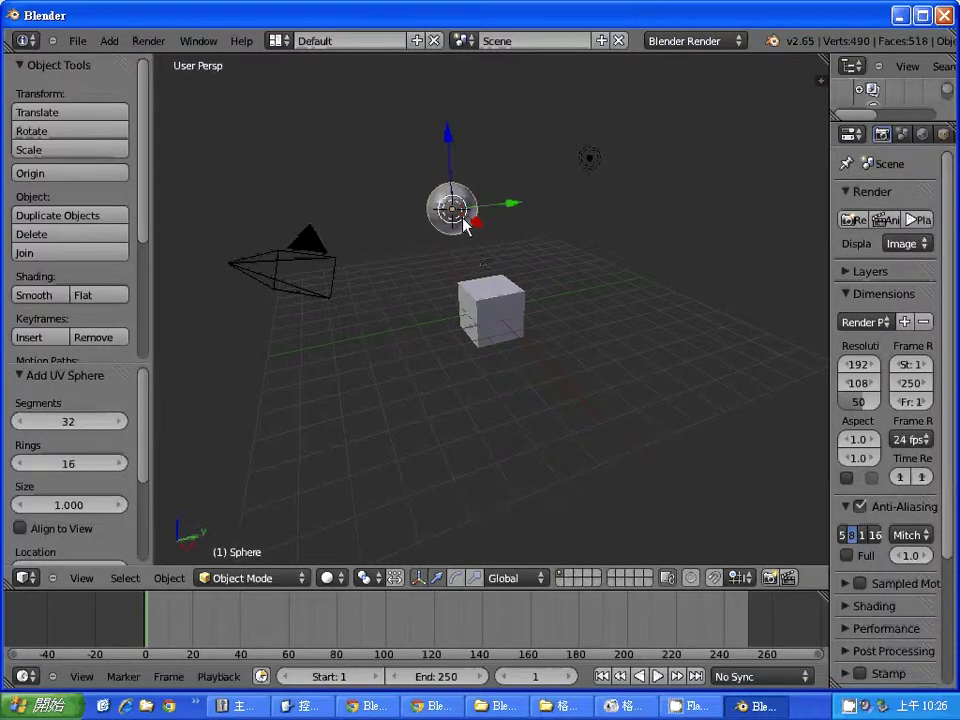
# - Select the sphere and then the cube, leaving the cube as the active object
pyautogui.scroll(1, 462, 222)
pyautogui.scroll(1, 462, 222)
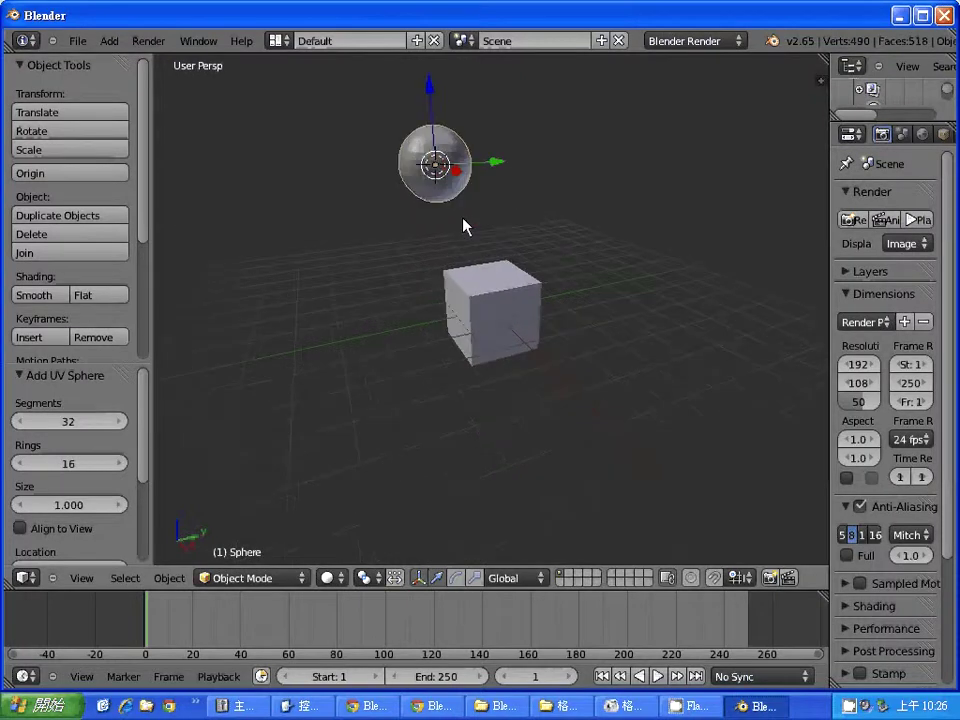
pyautogui.rightClick(491, 297)
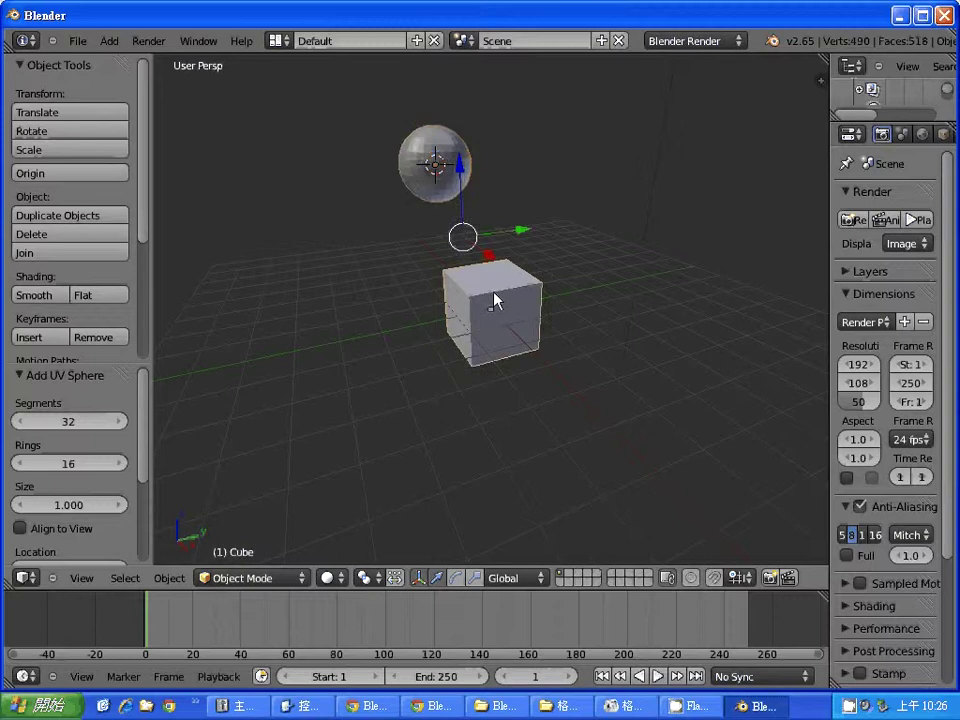
pyautogui.press('a')
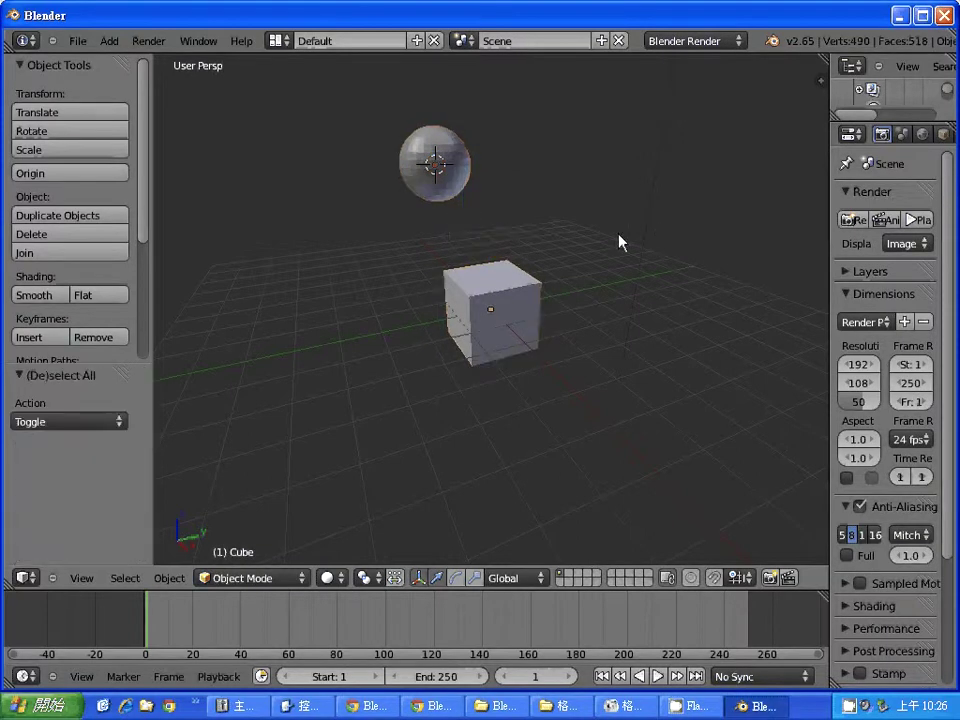
pyautogui.rightClick(437, 162)
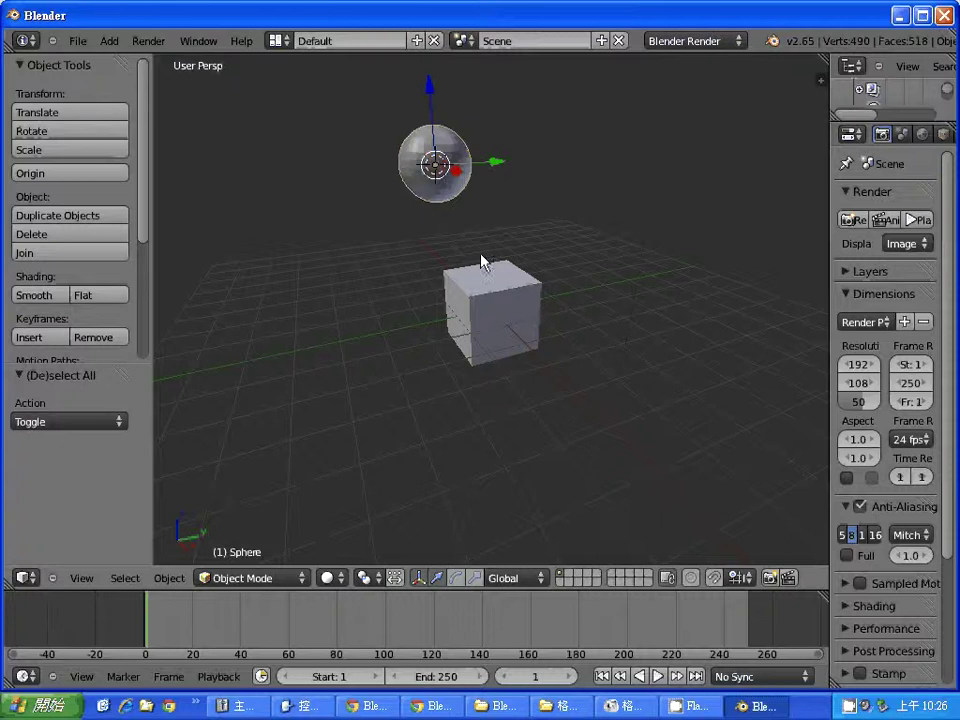
pyautogui.keyDown('shift'); pyautogui.rightClick(488, 305); pyautogui.keyUp('shift')
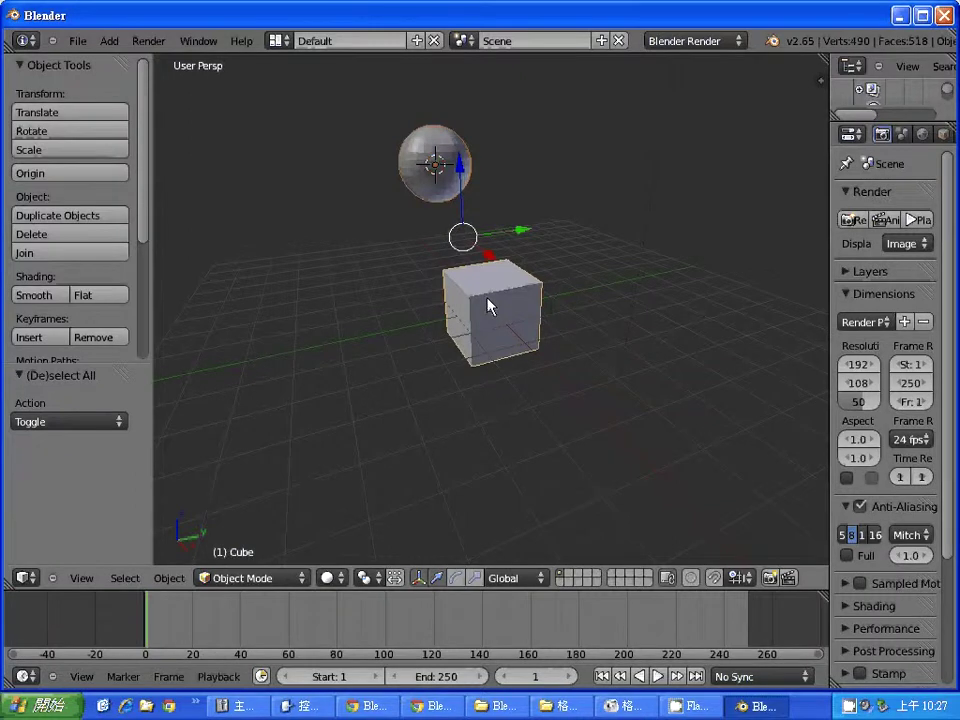
# - Parent the UV sphere to the cube with Ctrl+P > Object, then select the cube alone
pyautogui.hotkey('ctrl', 'p')
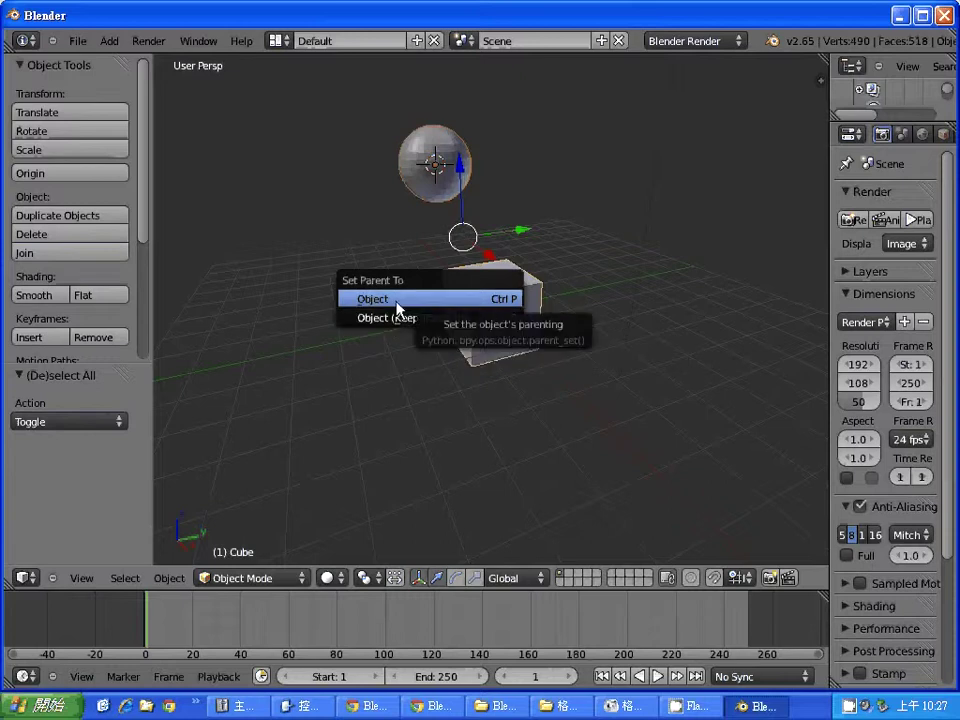
pyautogui.click(397, 299)
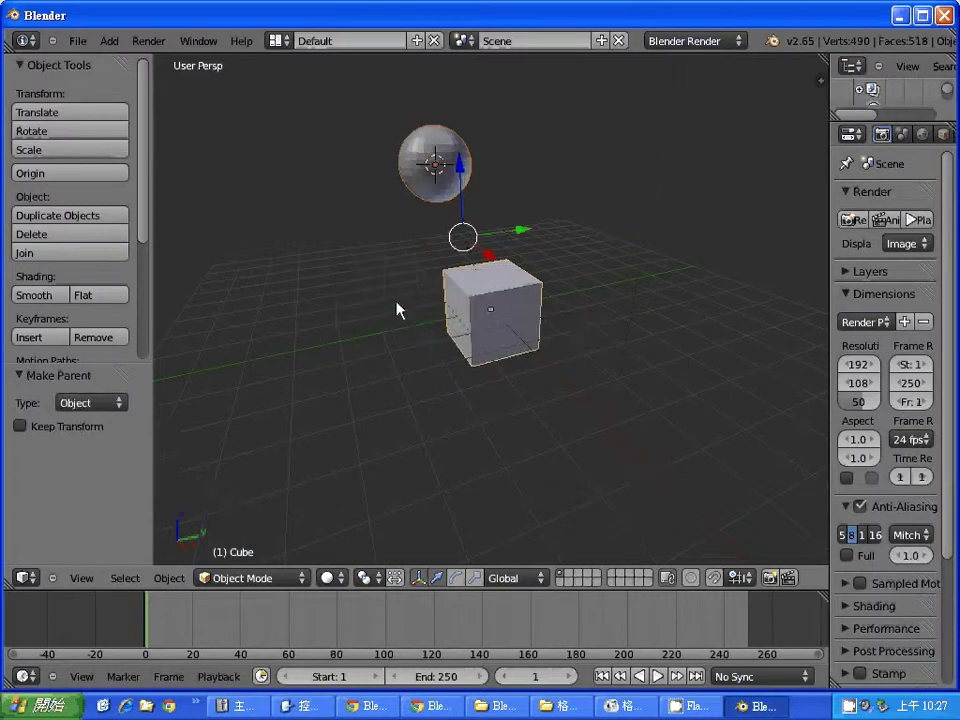
pyautogui.click(574, 318)
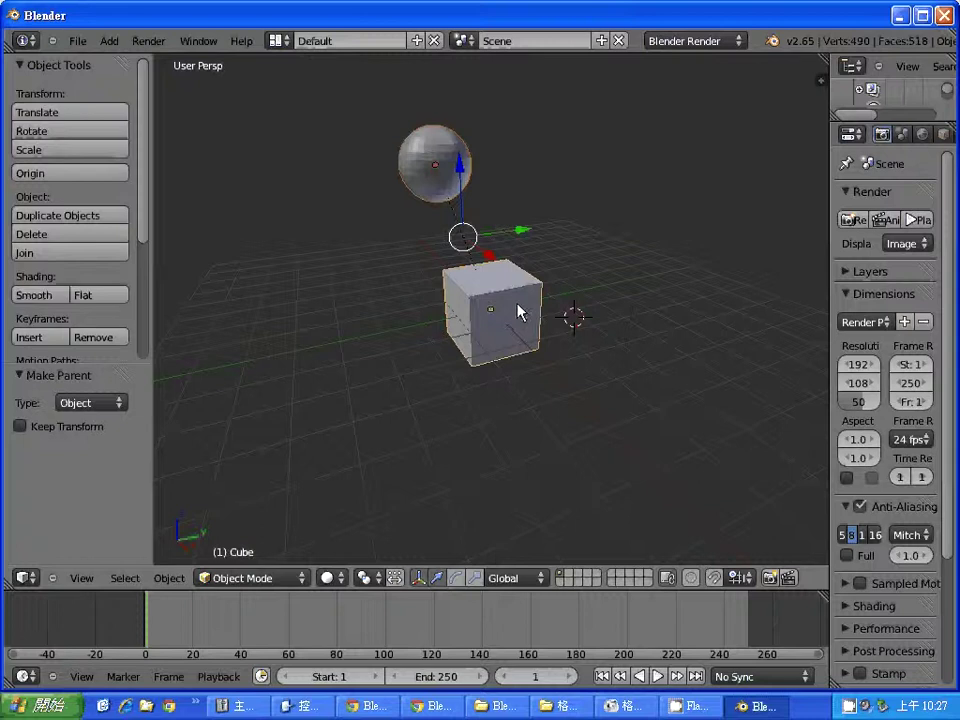
pyautogui.rightClick(505, 341)
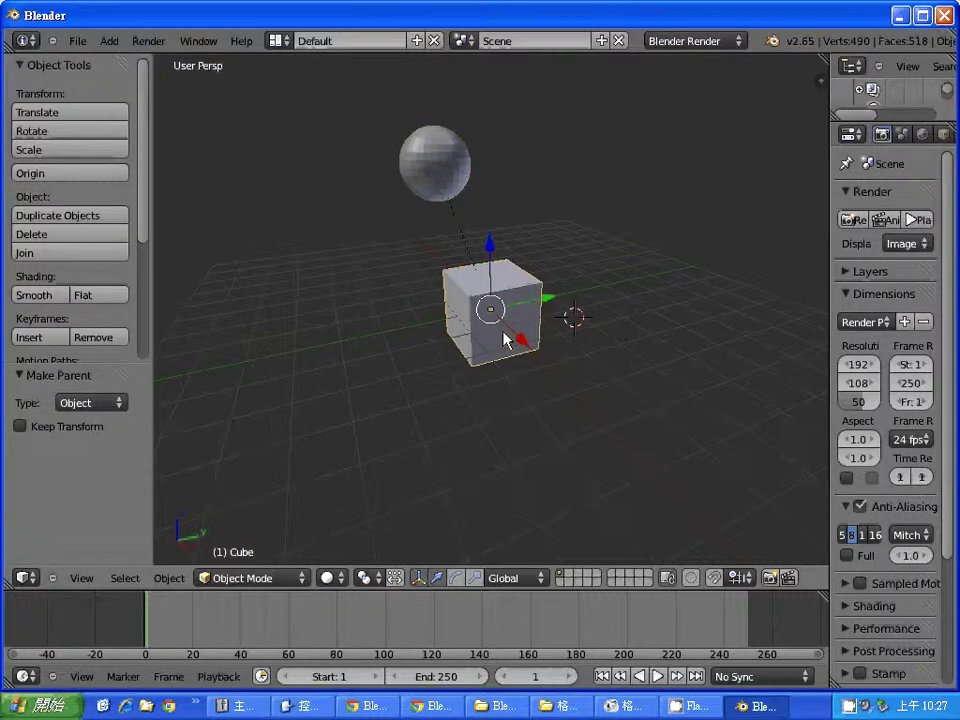
# - Move the cube with its child sphere, then reposition the sphere on its own
pyautogui.press('g')
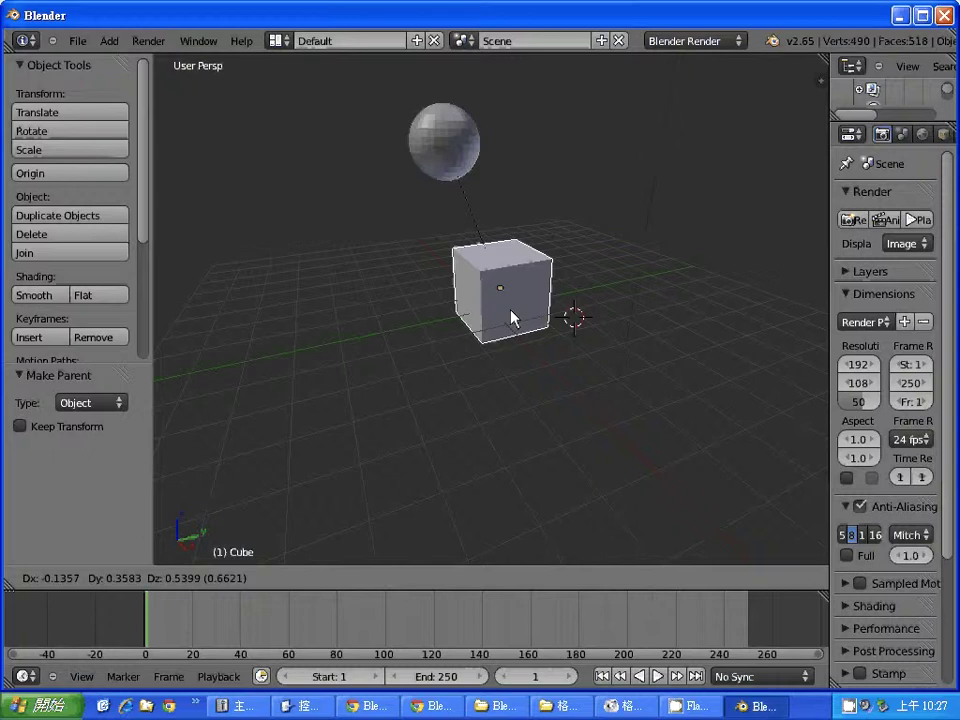
pyautogui.click(497, 282)
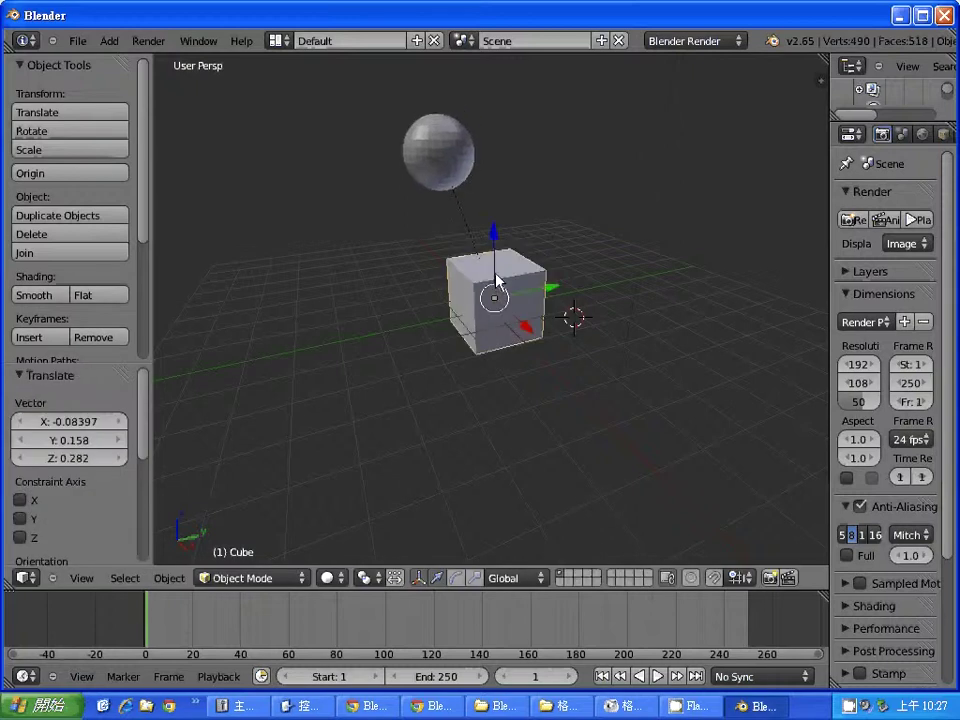
pyautogui.rightClick(449, 170)
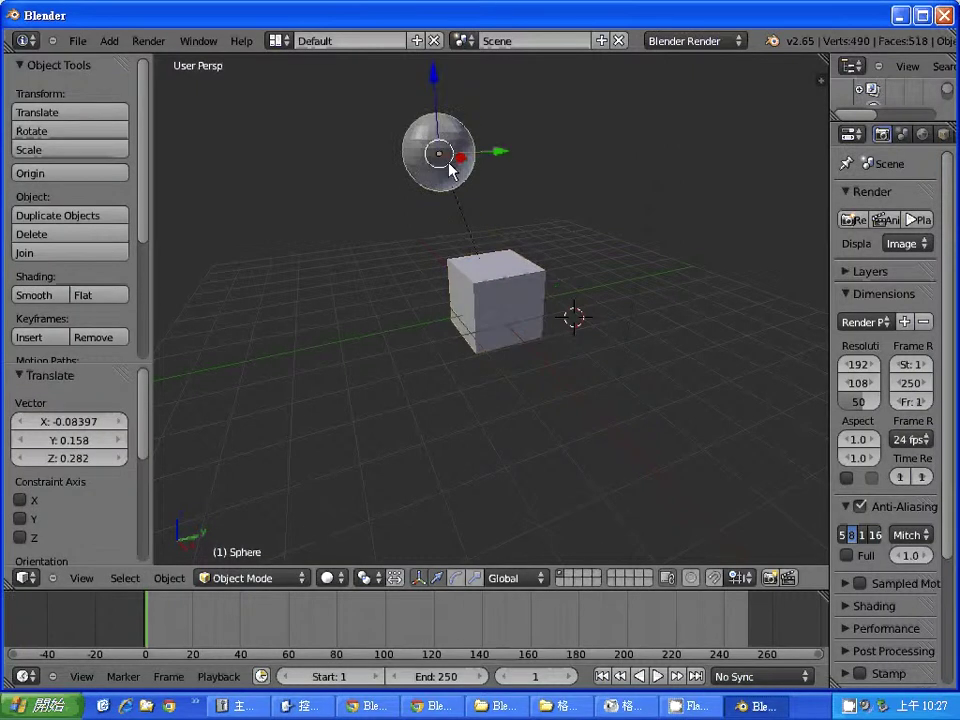
pyautogui.press('g')
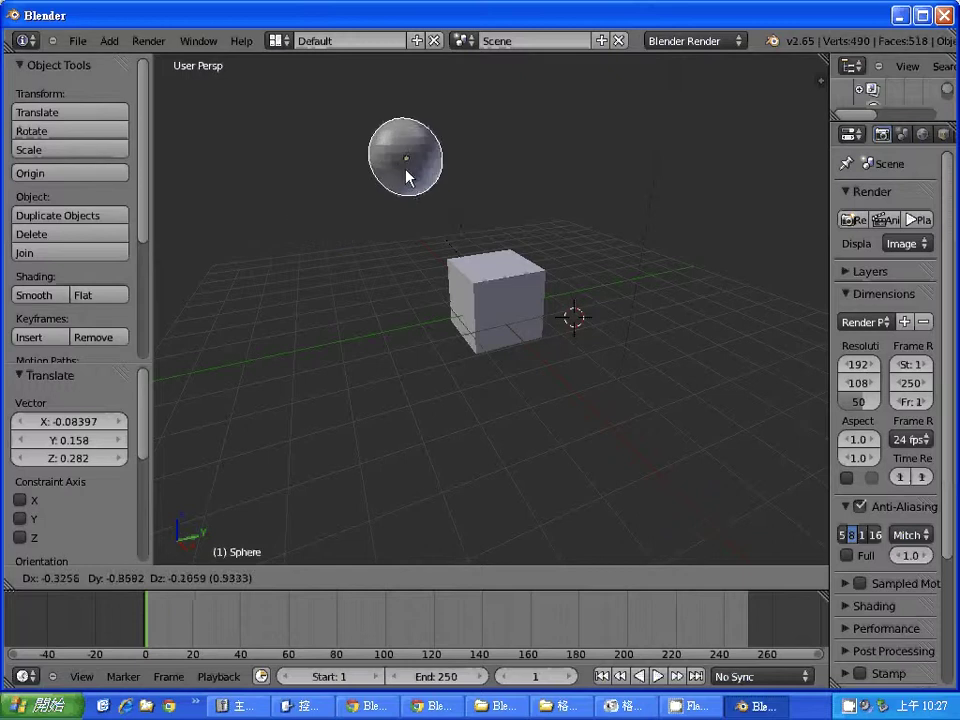
pyautogui.click(433, 154)
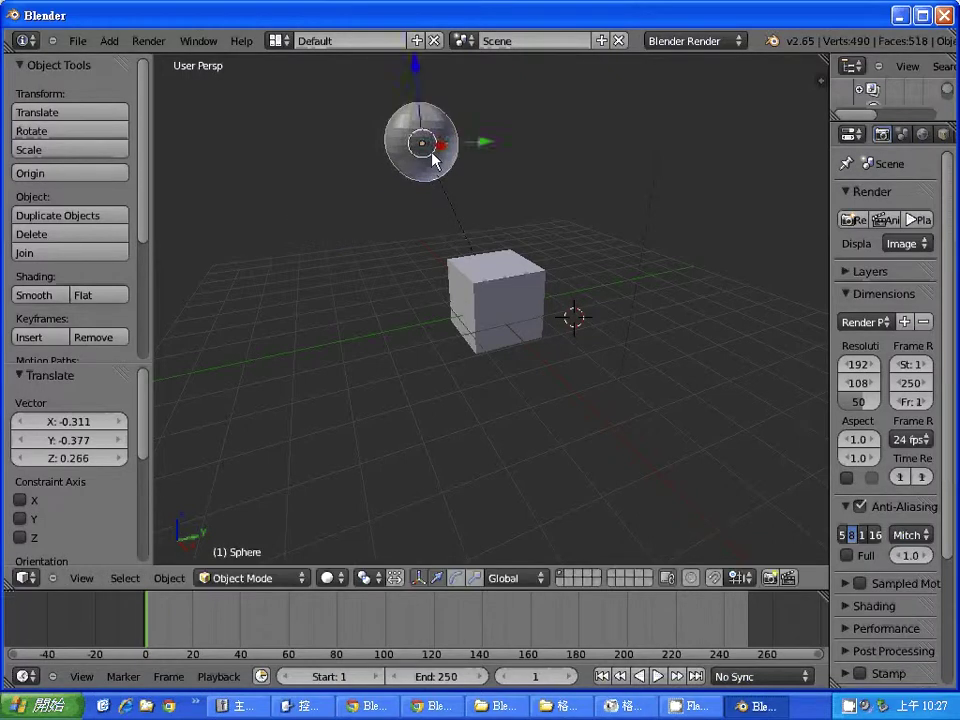
# - Grab and move the cube again to confirm the sphere follows it
pyautogui.rightClick(522, 302)
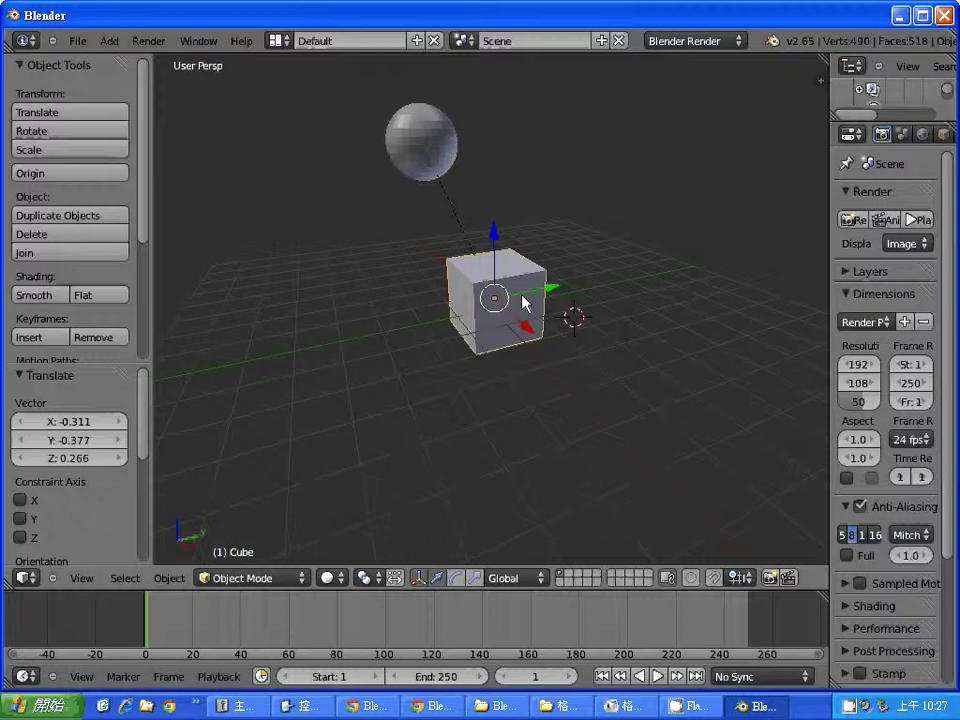
pyautogui.press('g')
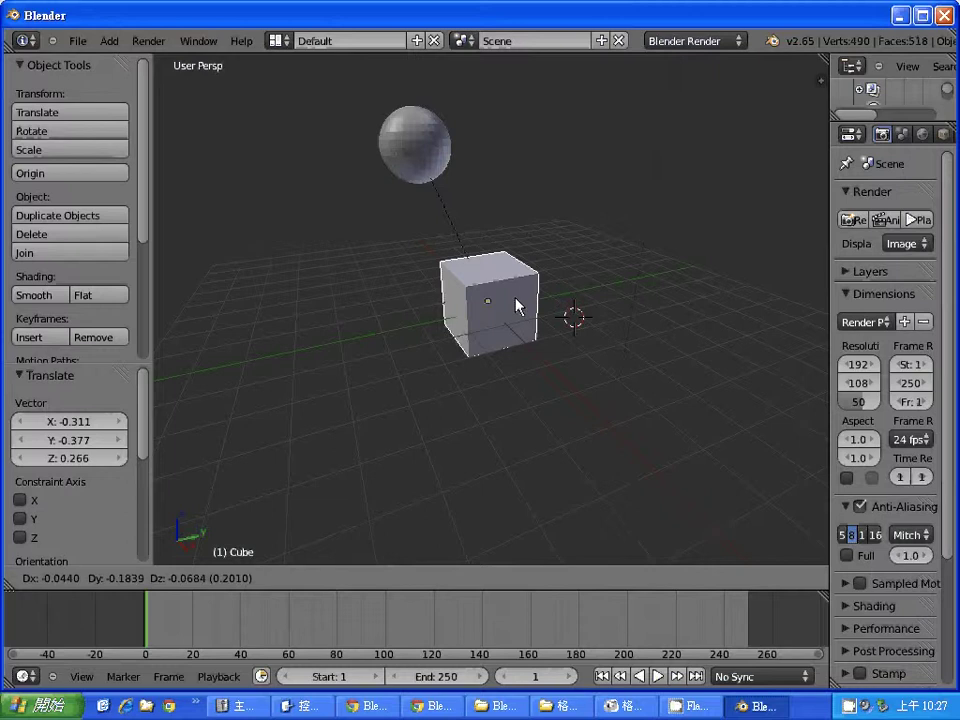
pyautogui.click(518, 305)
# - Reposition the sphere, then move the cube to check the sphere follows
pyautogui.rightClick(416, 146)
pyautogui.press('g')
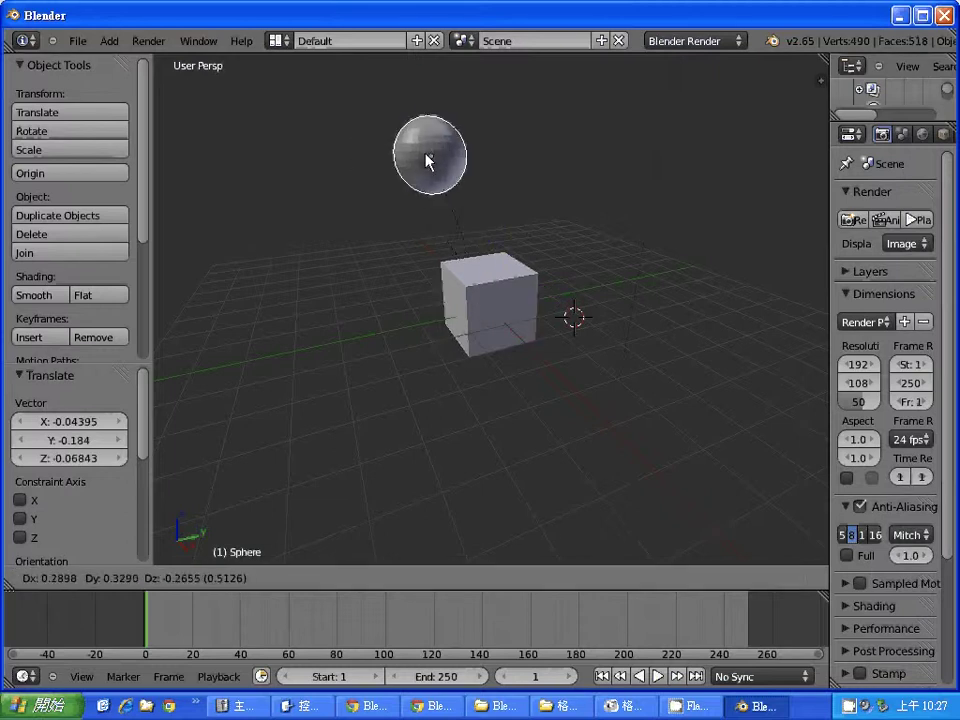
pyautogui.click(425, 150)
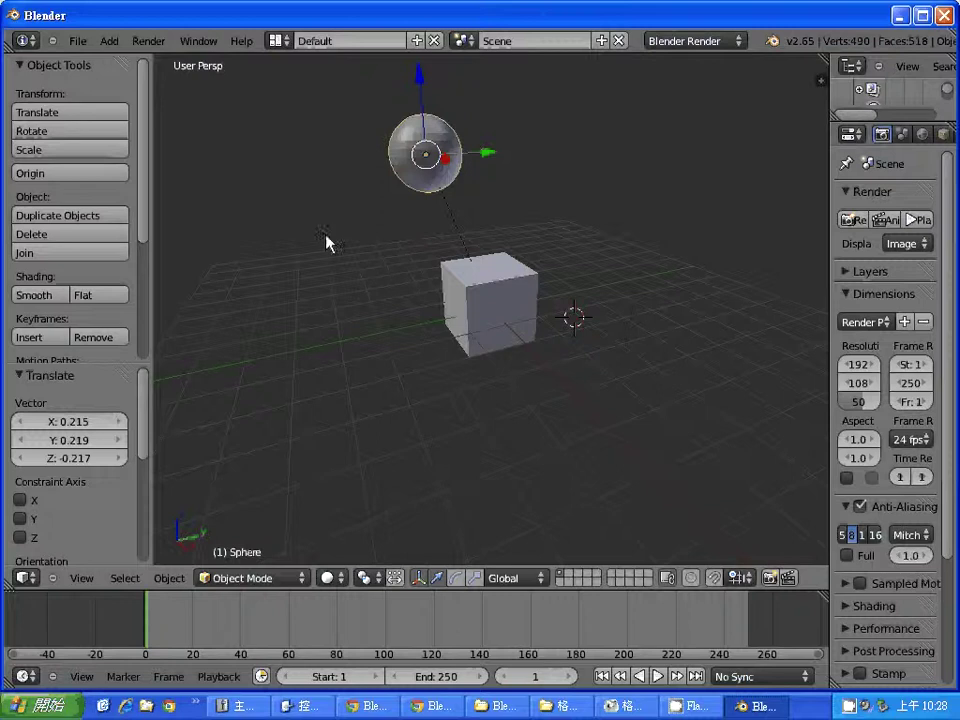
pyautogui.rightClick(512, 306)
pyautogui.press('g')
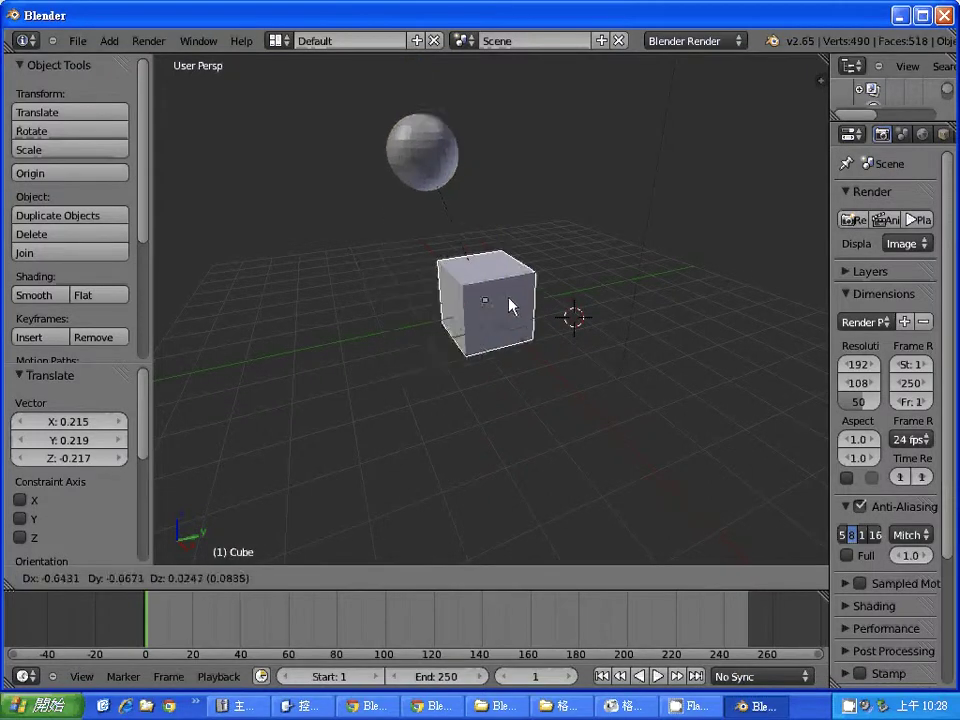
pyautogui.click(512, 310)
# - Move the sphere once more, then select the cube and bring up the Add > Mesh list
pyautogui.rightClick(441, 189)
pyautogui.press('g')
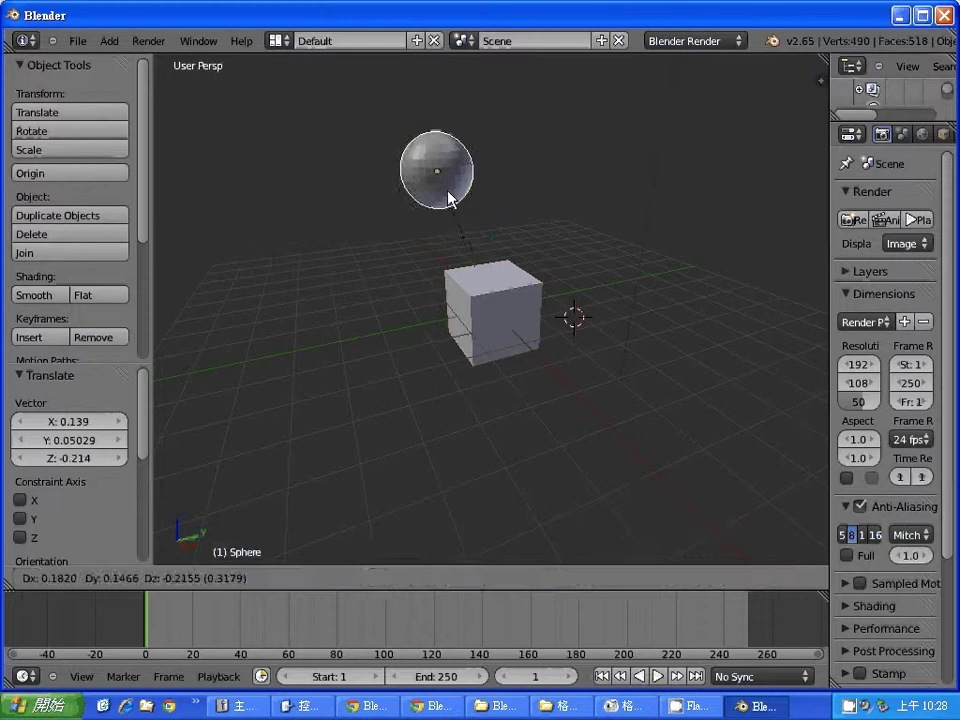
pyautogui.click(454, 190)
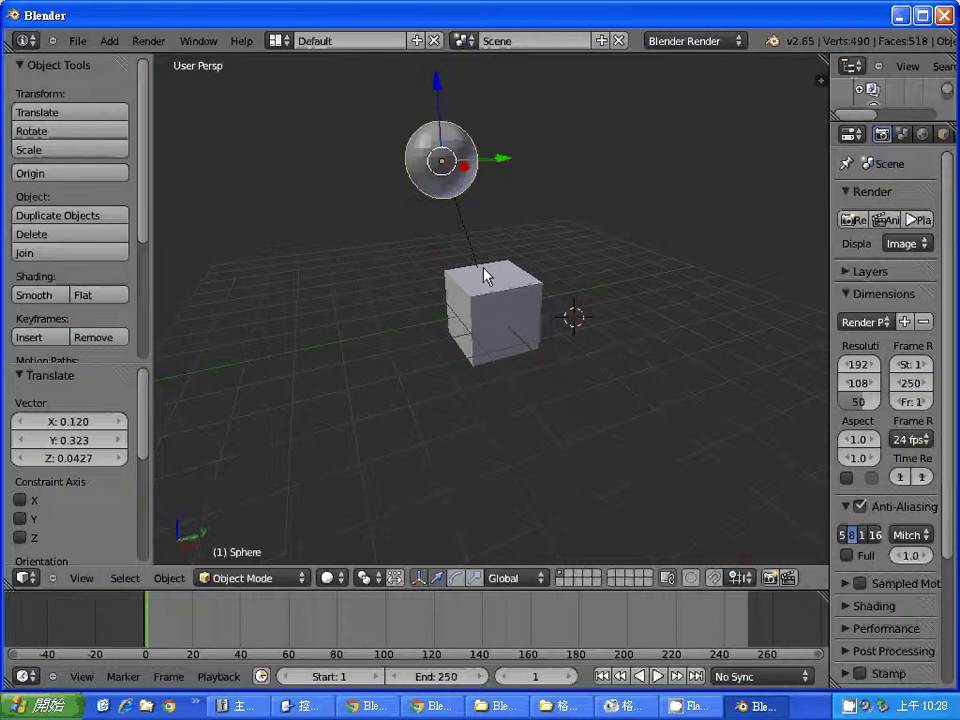
pyautogui.rightClick(521, 316)
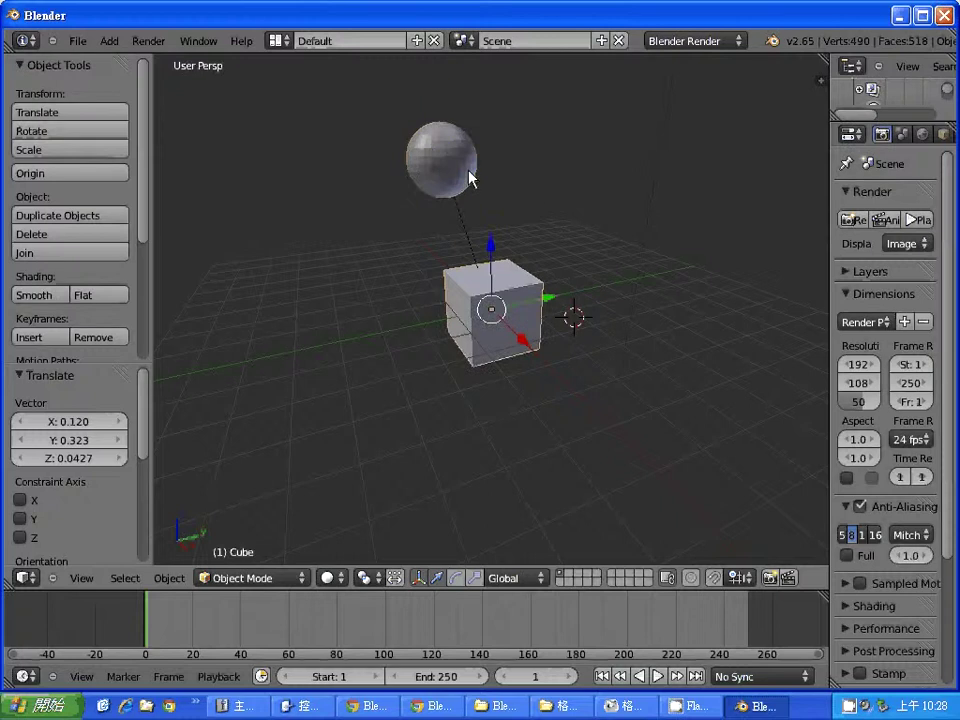
pyautogui.hotkey('shift', 'a')
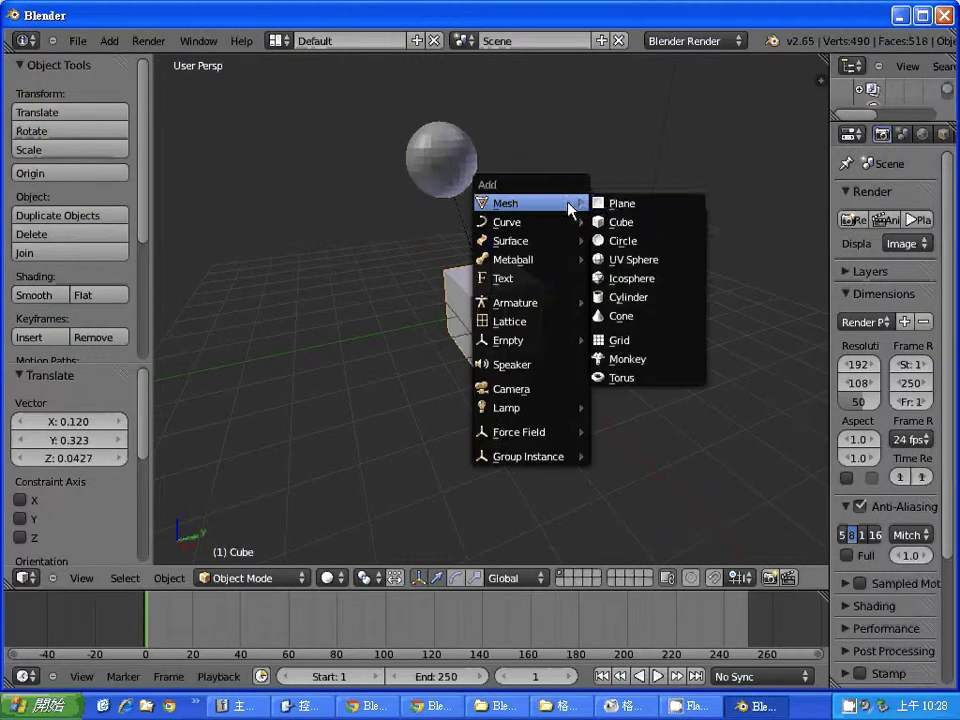
# - Add a cone and parent it to the cube with Ctrl+P > Object
pyautogui.click(639, 317)
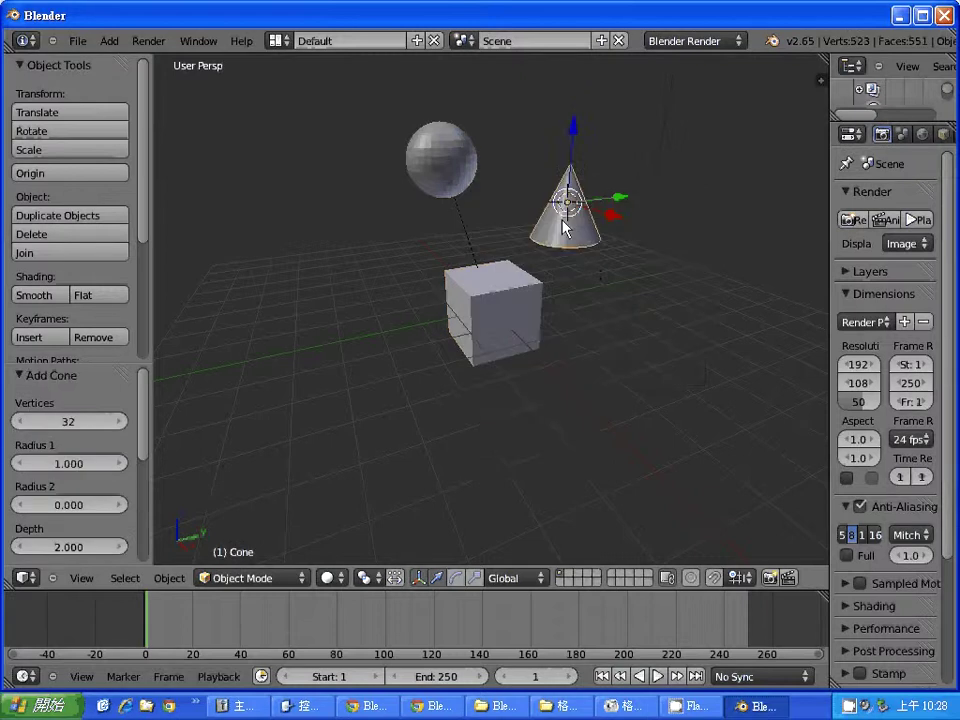
pyautogui.rightClick(510, 291)
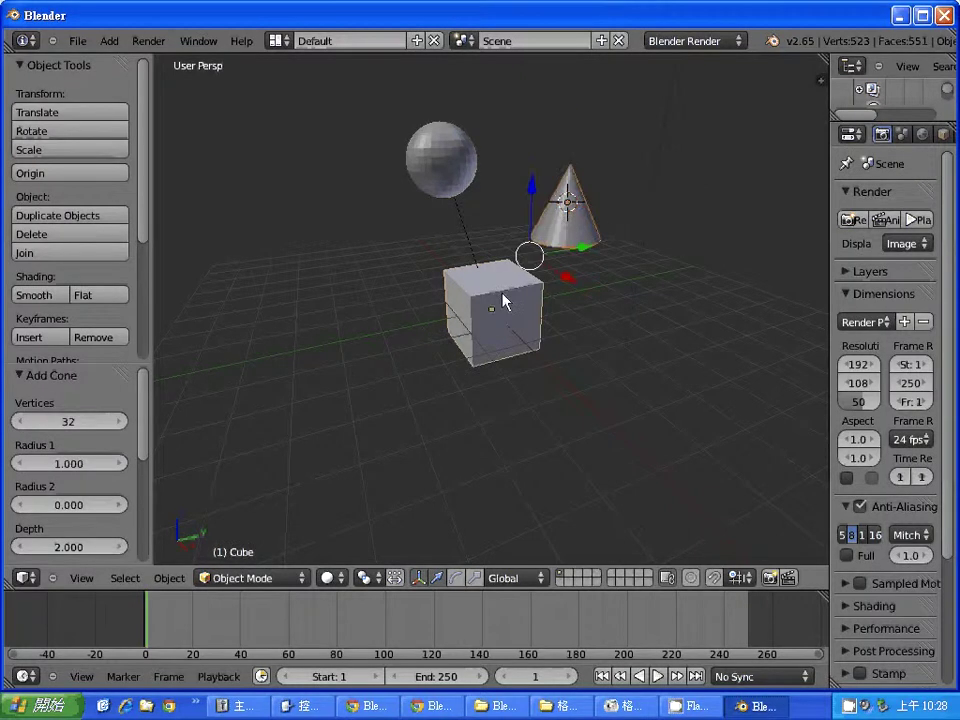
pyautogui.hotkey('ctrl', 'p')
pyautogui.click(505, 298)
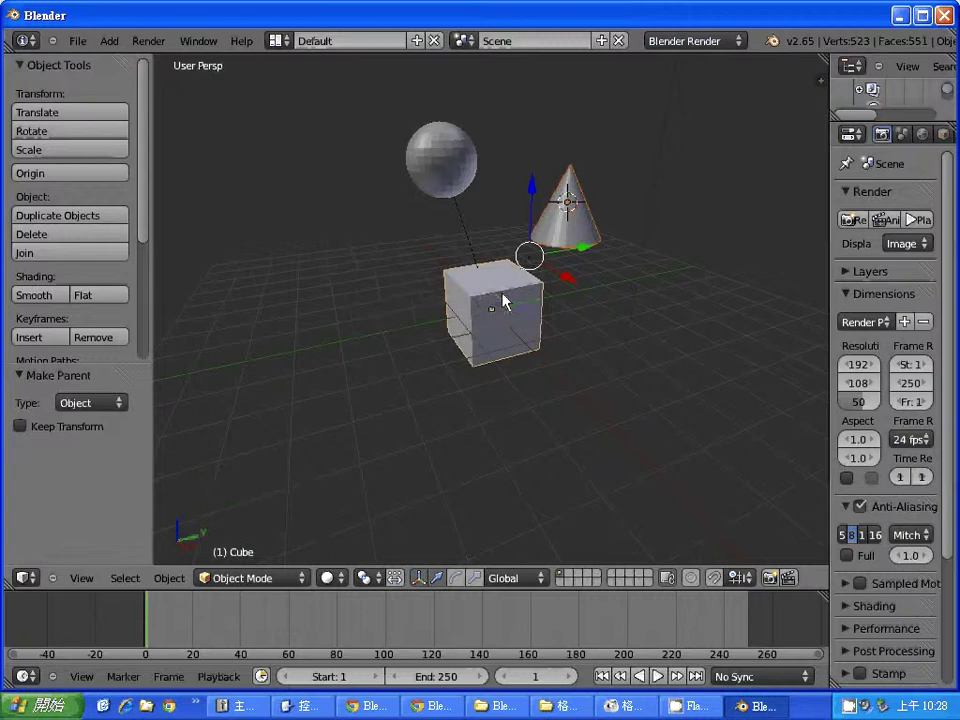
# - Move the cube alone so the sphere and cone both follow it
pyautogui.rightClick(503, 300)
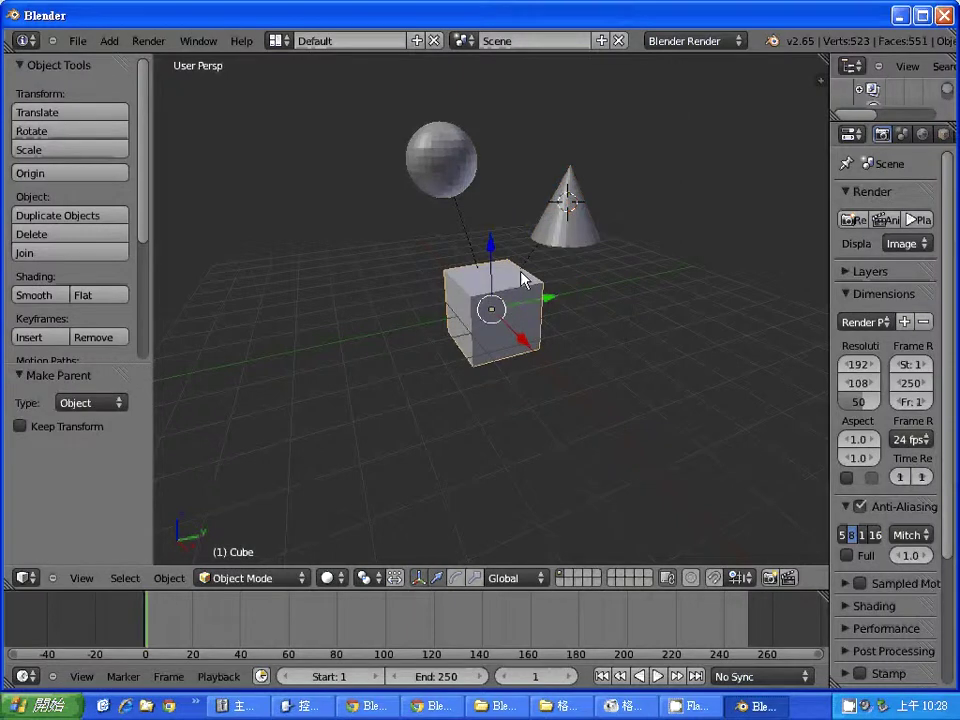
pyautogui.press('g')
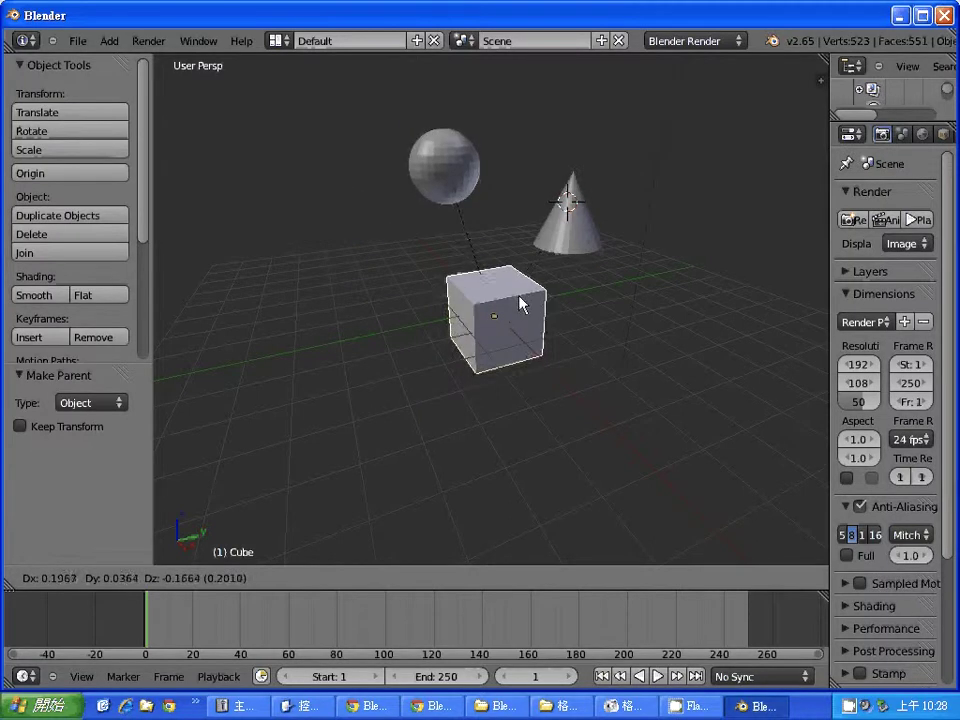
pyautogui.click(533, 329)
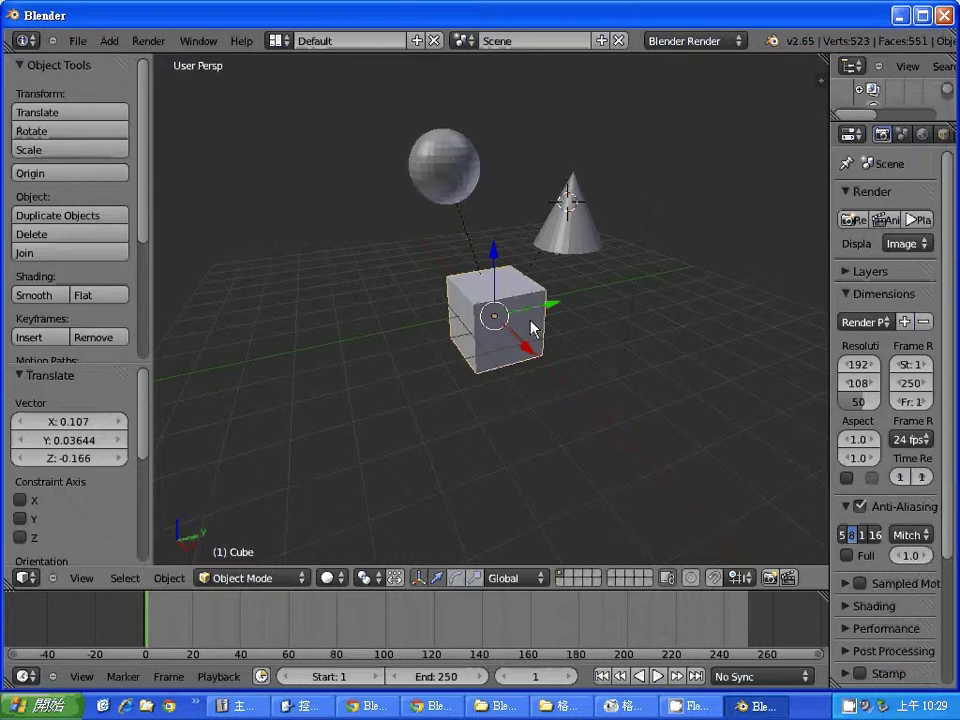
# - Raise the cone up and to the right above the cube, then drag the timeline playhead to a new frame
pyautogui.rightClick(565, 228)
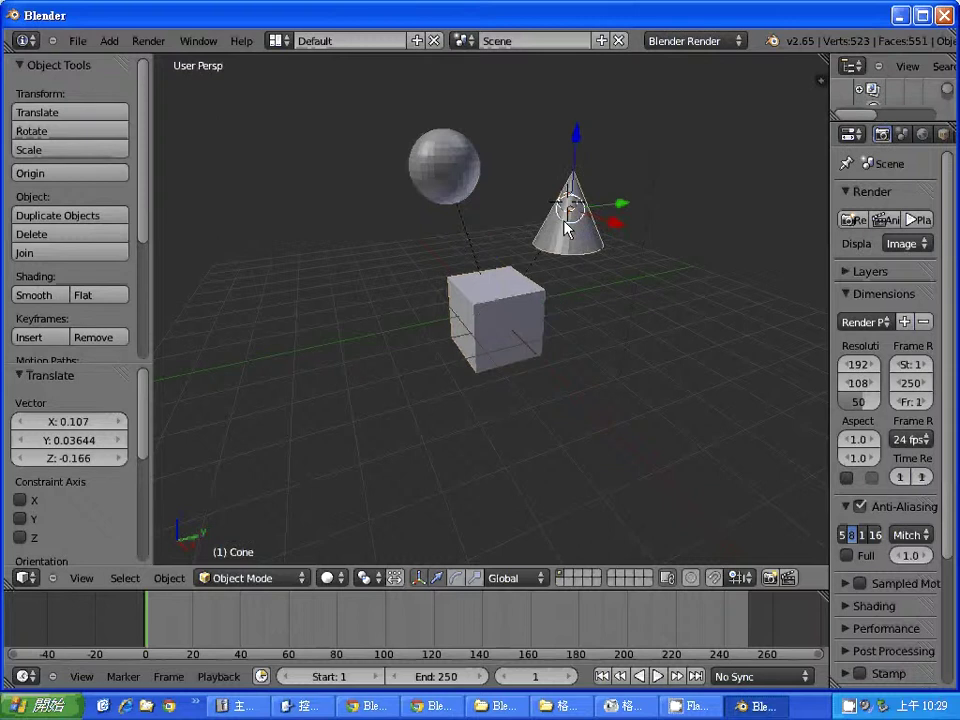
pyautogui.press('g')
pyautogui.click(584, 210)
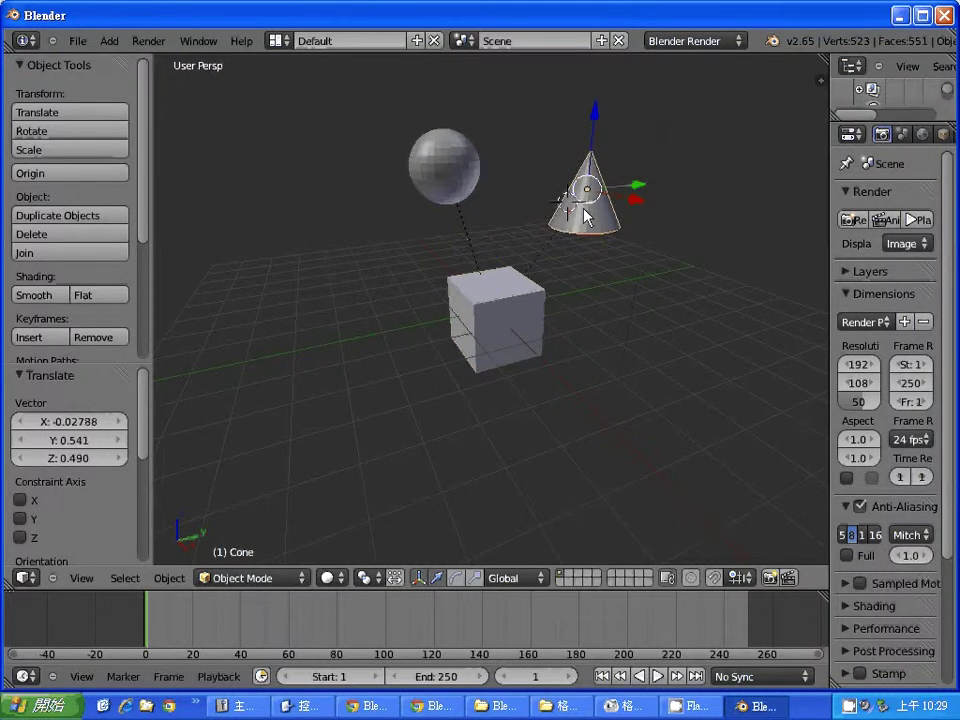
pyautogui.rightClick(518, 333)
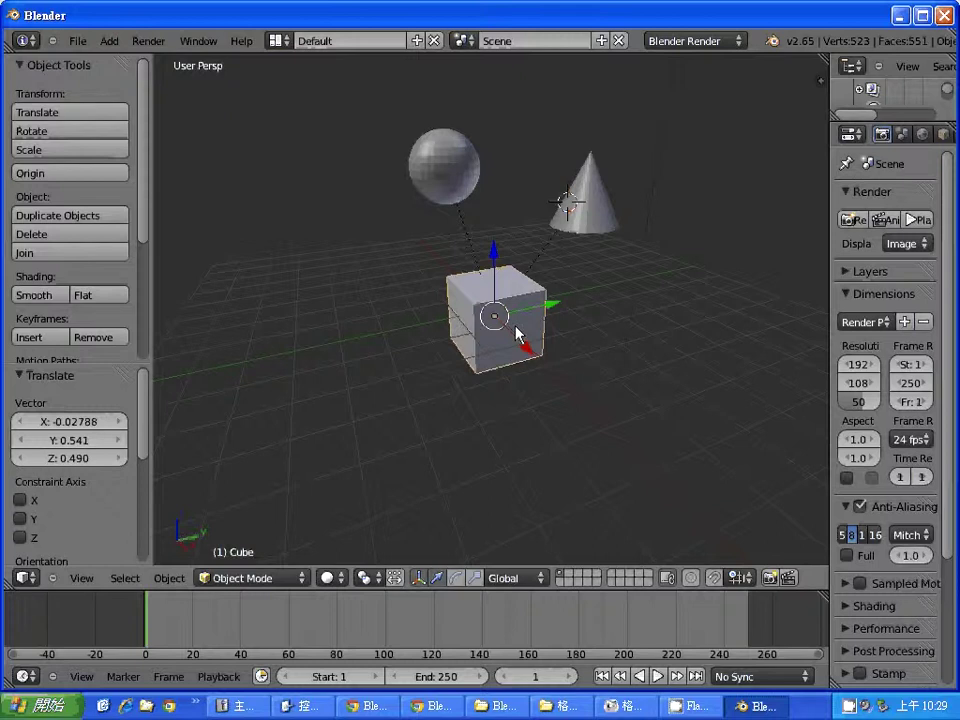
pyautogui.moveTo(251, 634)
pyautogui.mouseDown()
pyautogui.moveTo(333, 631)
pyautogui.moveTo(156, 625)
pyautogui.mouseUp()
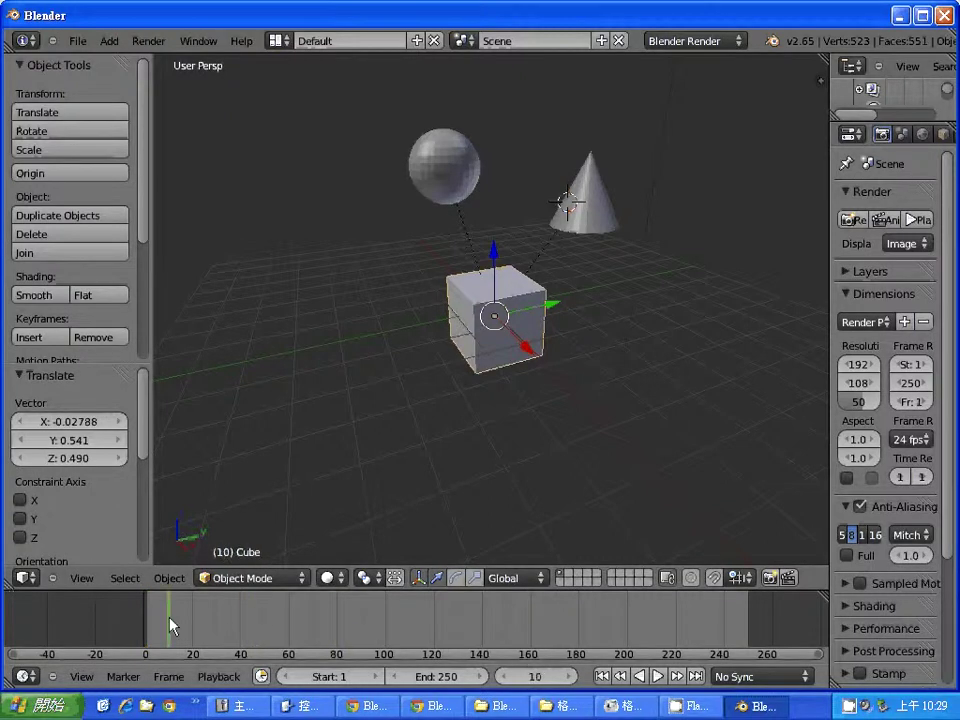